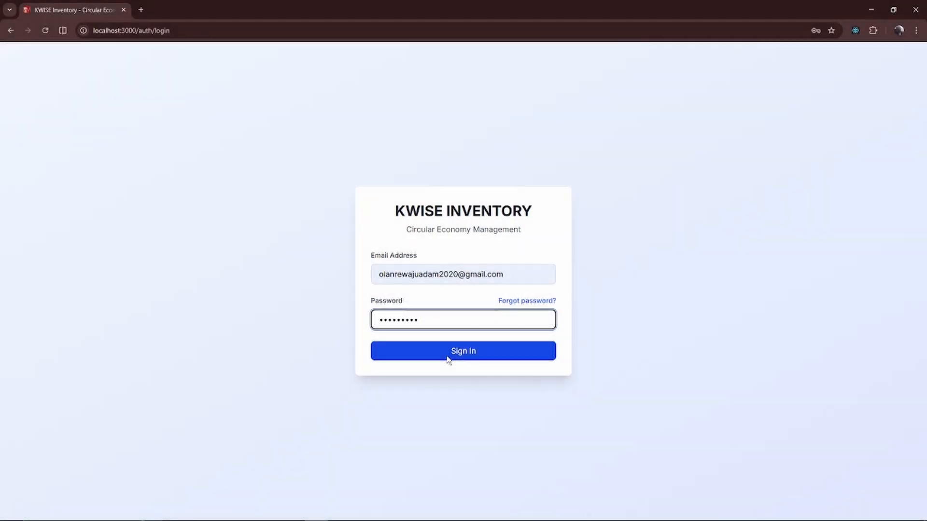
- Sign in with the filled-in credentials and review the dashboard summary and recent sales
{"action": "left_click", "coordinate": [448, 360]}
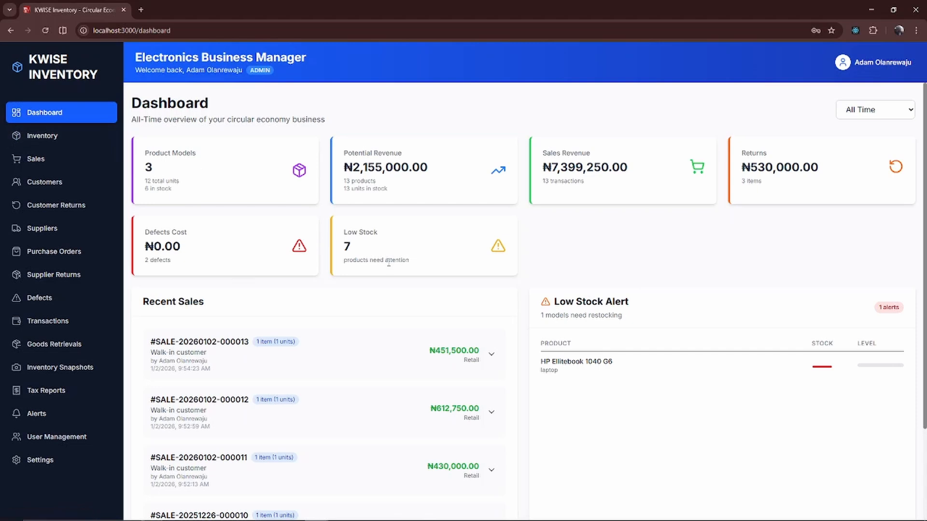
{"action": "scroll", "coordinate": [511, 363], "scroll_direction": "down", "scroll_amount": 3}
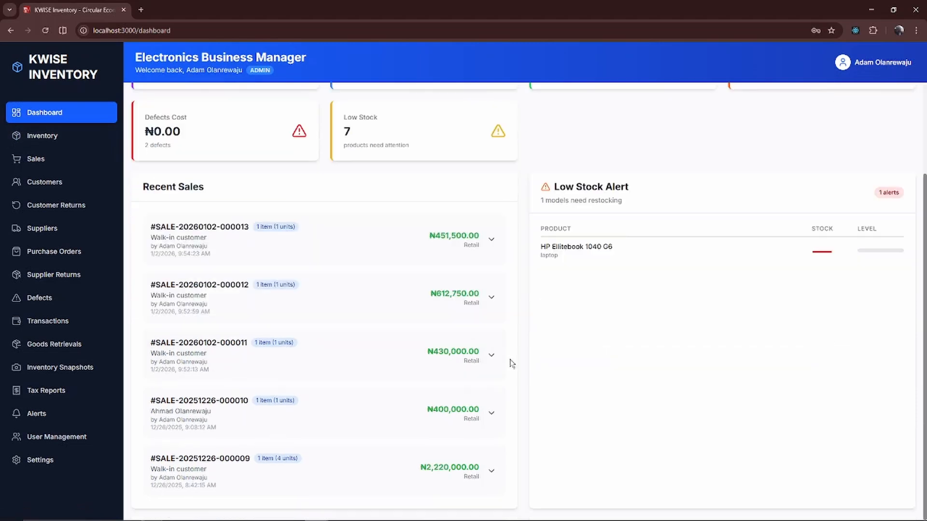
{"action": "scroll", "coordinate": [512, 363], "scroll_direction": "up", "scroll_amount": 3}
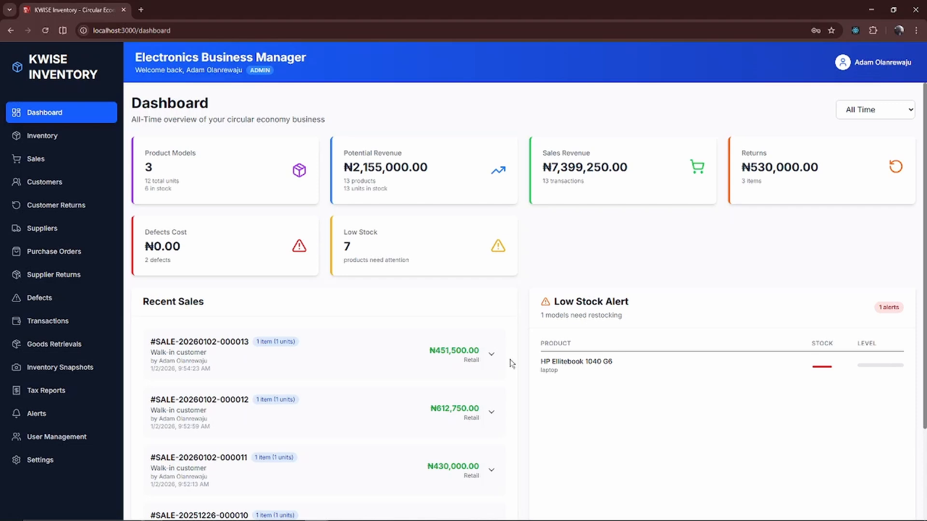
- Open the grouped inventory and expand each product model to examine its individual units
{"action": "left_click", "coordinate": [43, 137]}
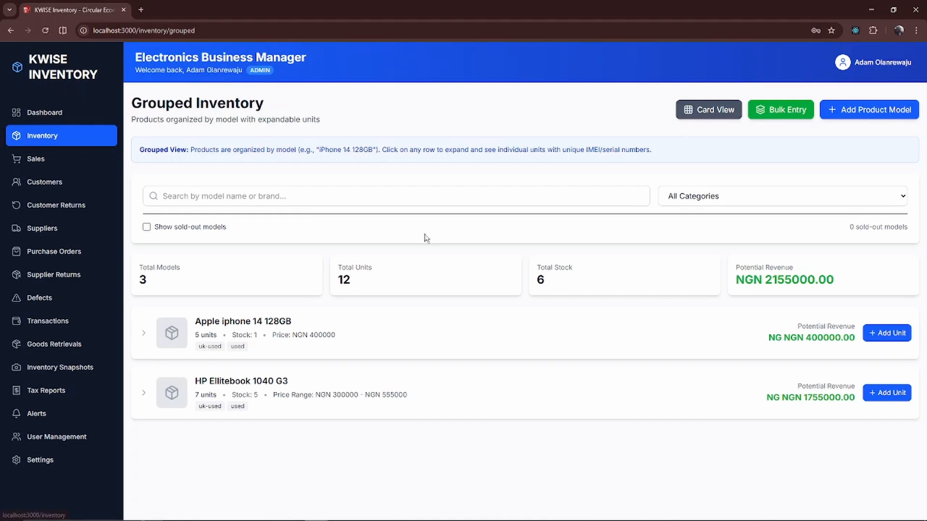
{"action": "left_click", "coordinate": [145, 338]}
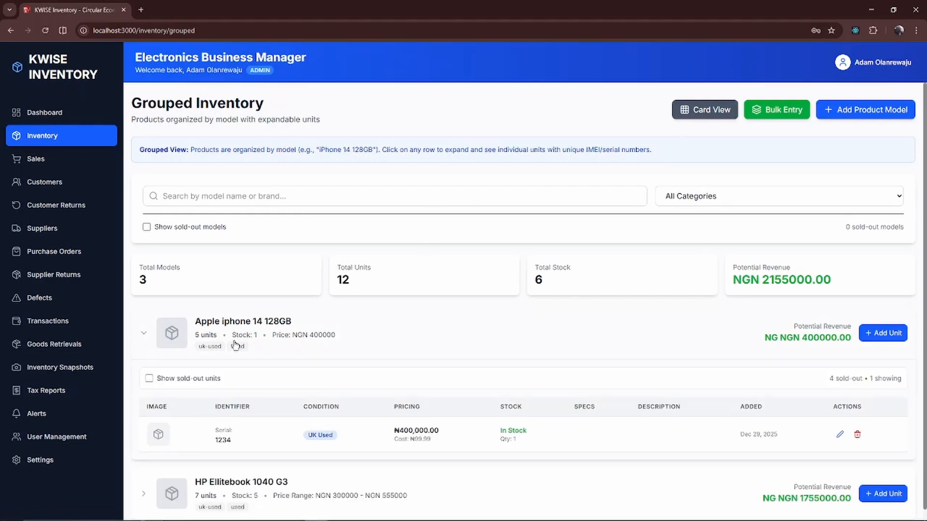
{"action": "scroll", "coordinate": [332, 384], "scroll_direction": "down", "scroll_amount": 1}
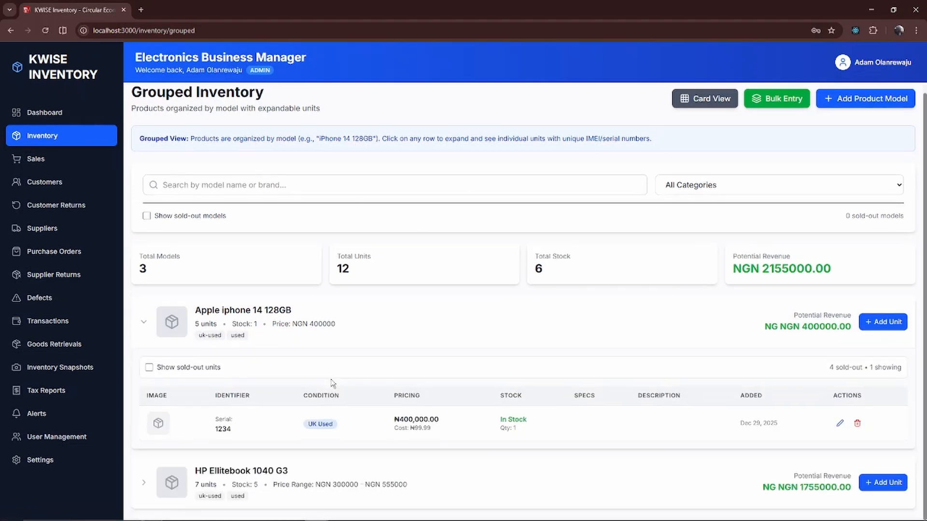
{"action": "left_click", "coordinate": [141, 325]}
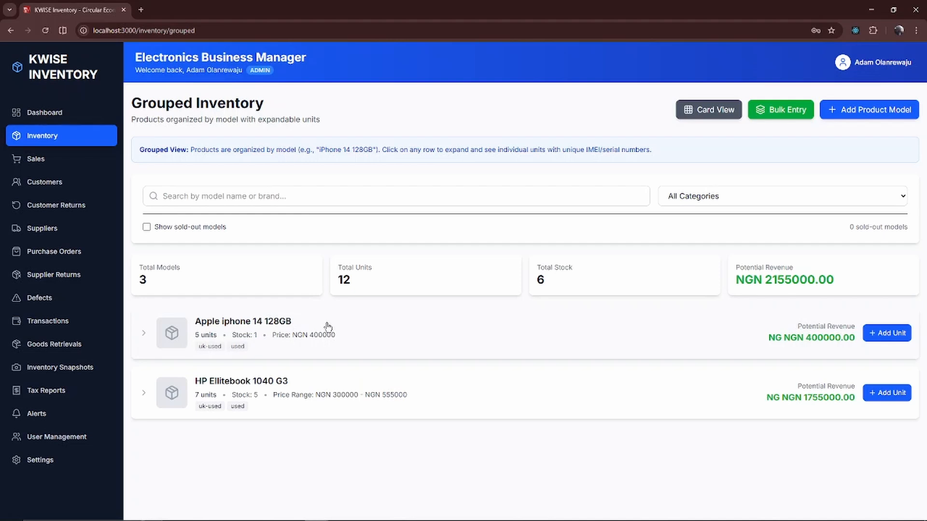
{"action": "left_click", "coordinate": [152, 399]}
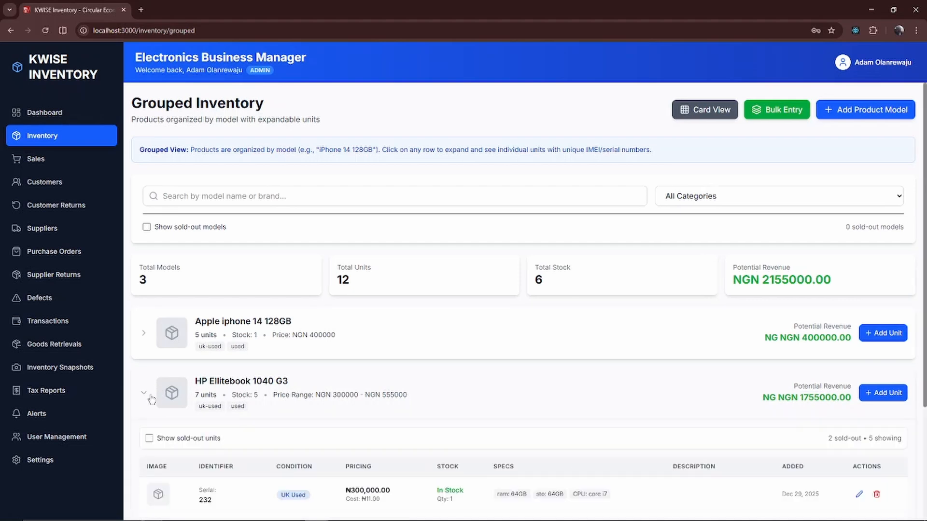
{"action": "scroll", "coordinate": [339, 444], "scroll_direction": "down", "scroll_amount": 3}
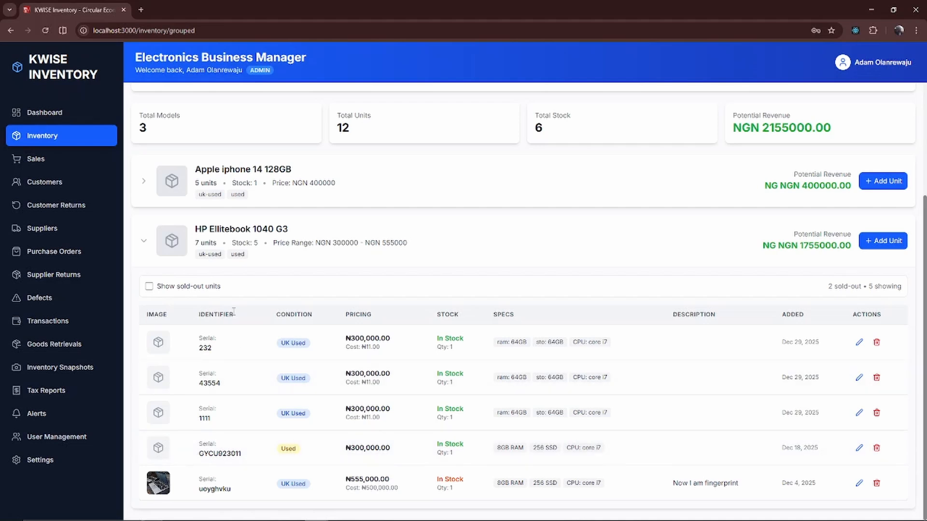
{"action": "left_click", "coordinate": [143, 241]}
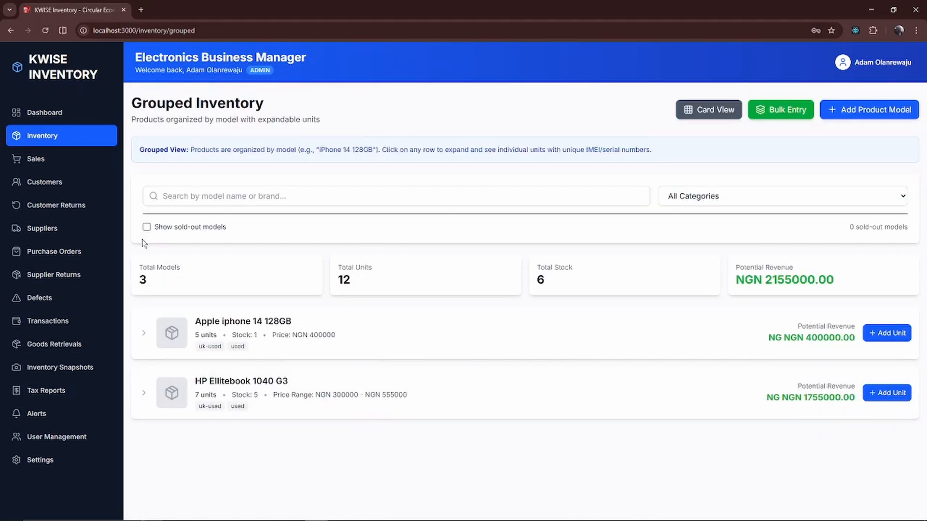
- Switch the inventory to card view and inspect the details of the third HP Ellitebook 1040 G3 card
{"action": "left_click", "coordinate": [710, 110]}
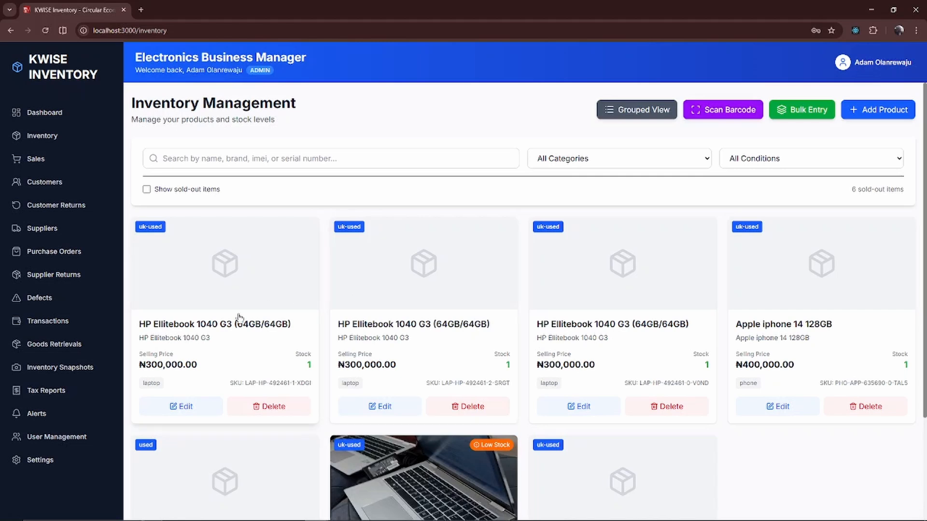
{"action": "scroll", "coordinate": [239, 316], "scroll_direction": "down", "scroll_amount": 3}
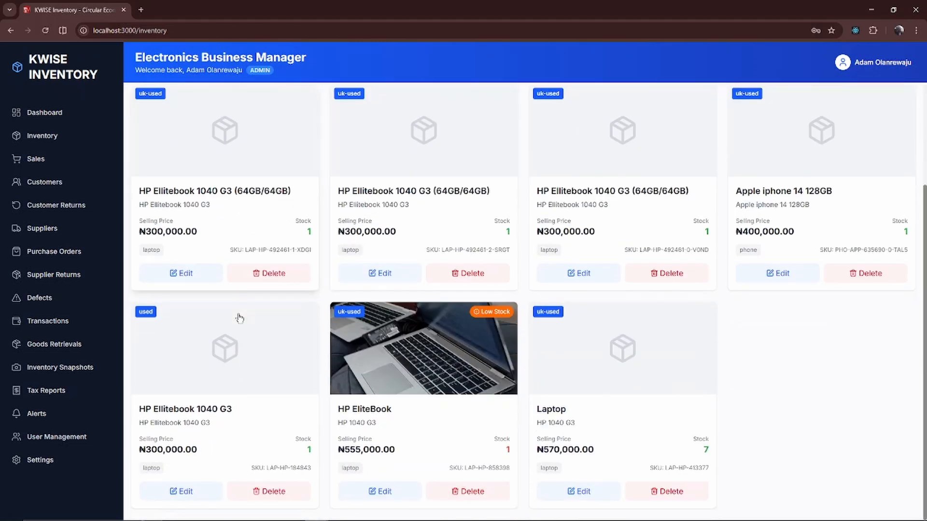
{"action": "left_click", "coordinate": [610, 221]}
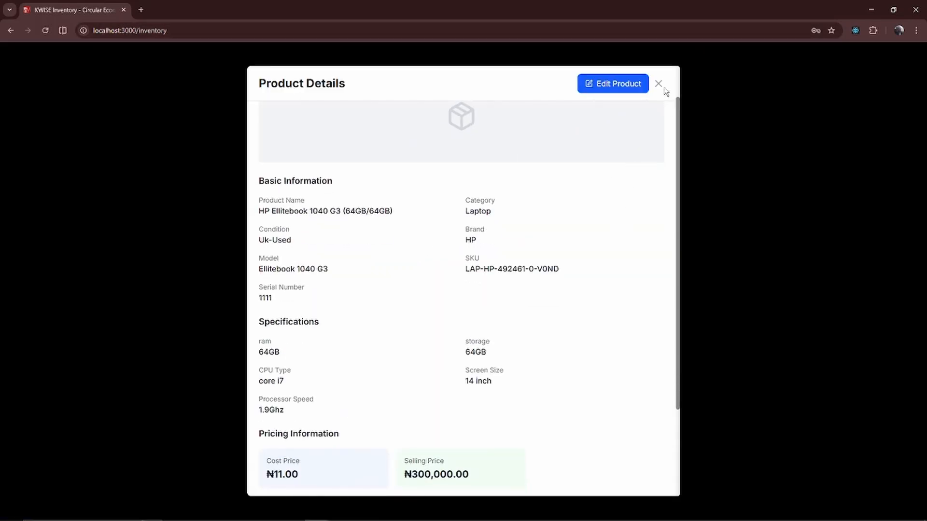
{"action": "scroll", "coordinate": [503, 332], "scroll_direction": "down", "scroll_amount": 3}
{"action": "scroll", "coordinate": [503, 331], "scroll_direction": "up", "scroll_amount": 4}
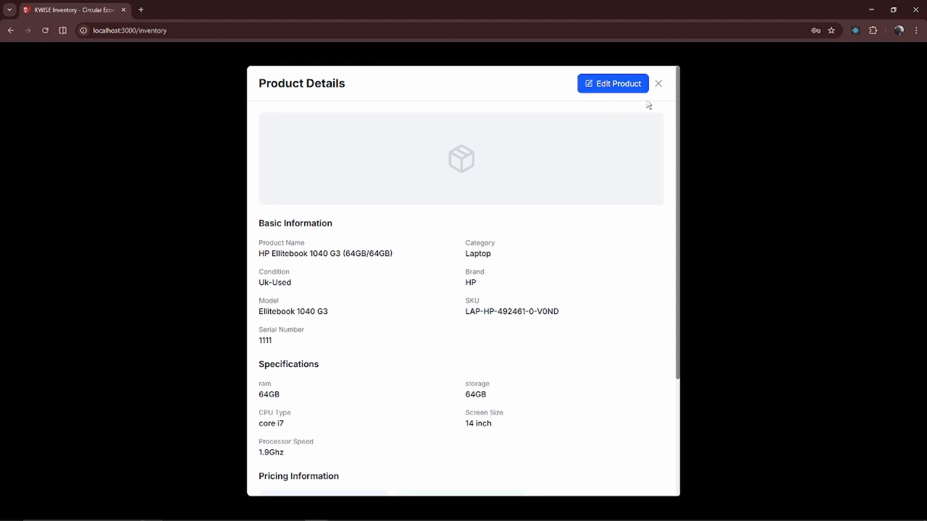
{"action": "left_click", "coordinate": [659, 86]}
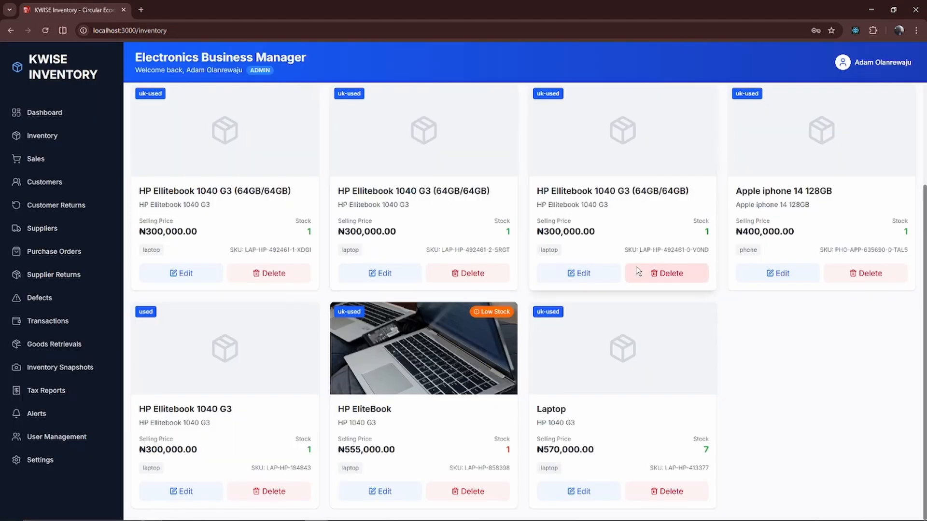
- Open the sales records and preview the receipt of the latest Apple iphone 14 128GB sale
{"action": "left_click", "coordinate": [63, 159]}
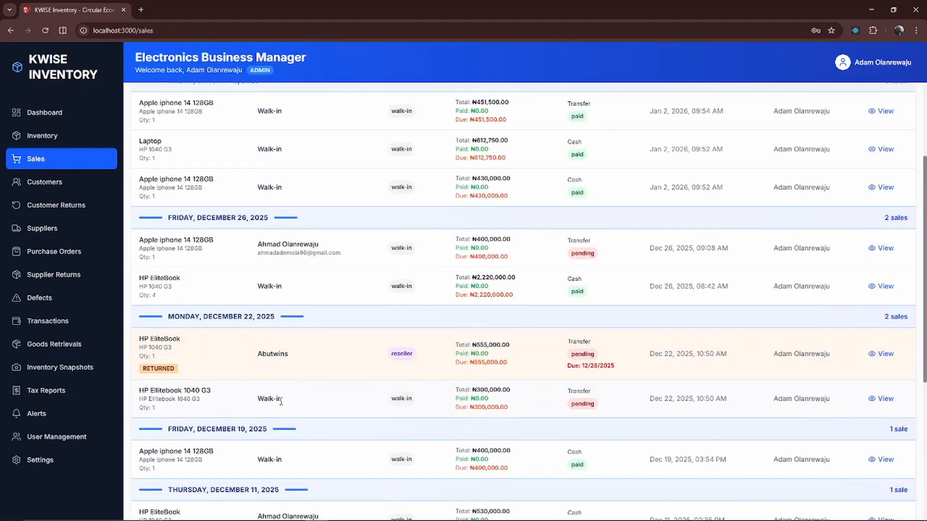
{"action": "scroll", "coordinate": [281, 401], "scroll_direction": "down", "scroll_amount": 5}
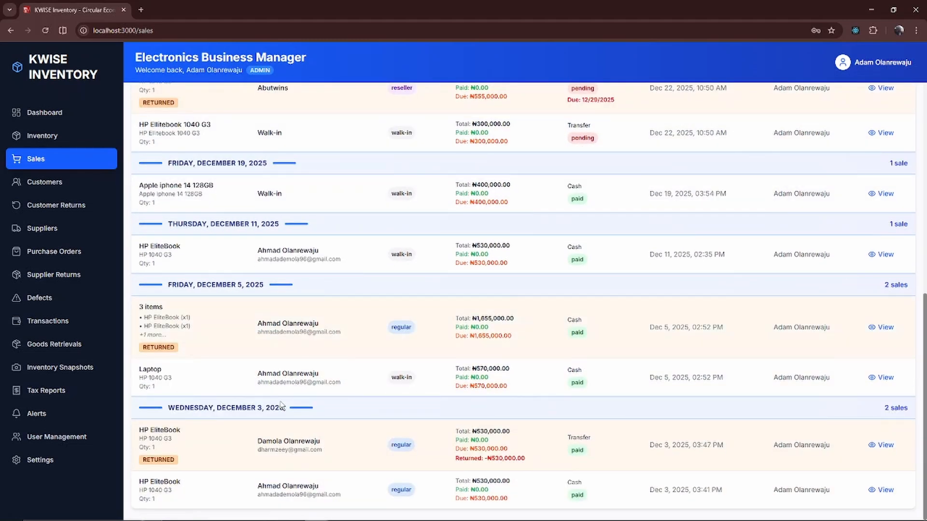
{"action": "scroll", "coordinate": [281, 405], "scroll_direction": "up", "scroll_amount": 8}
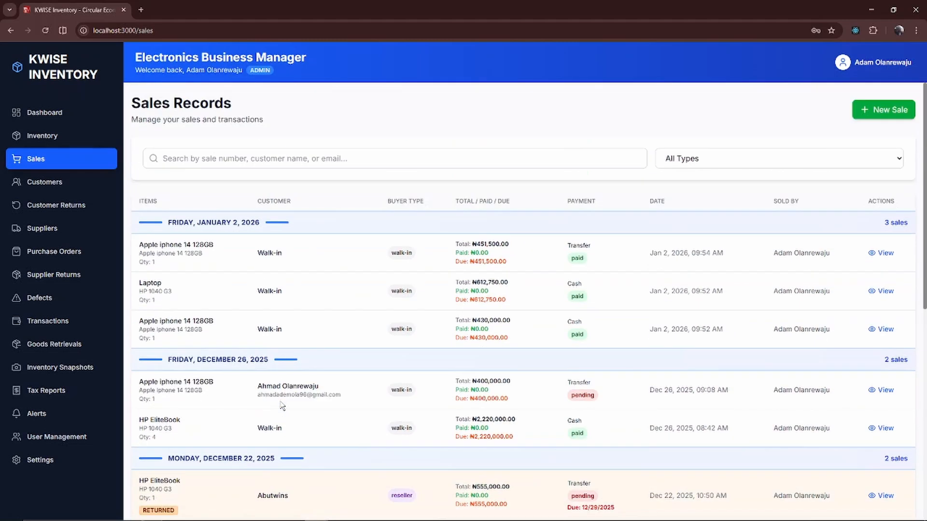
{"action": "left_click", "coordinate": [883, 253]}
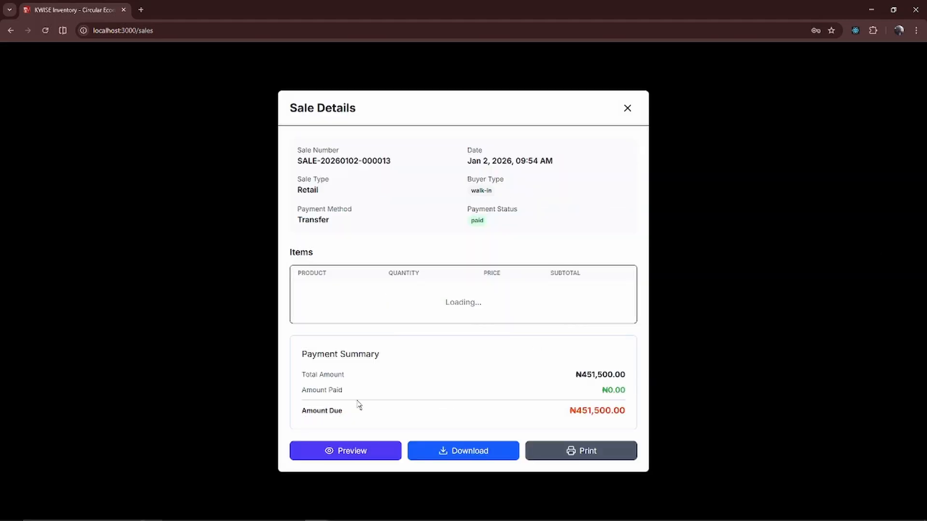
{"action": "left_click", "coordinate": [358, 459]}
{"action": "scroll", "coordinate": [434, 433], "scroll_direction": "down", "scroll_amount": 2}
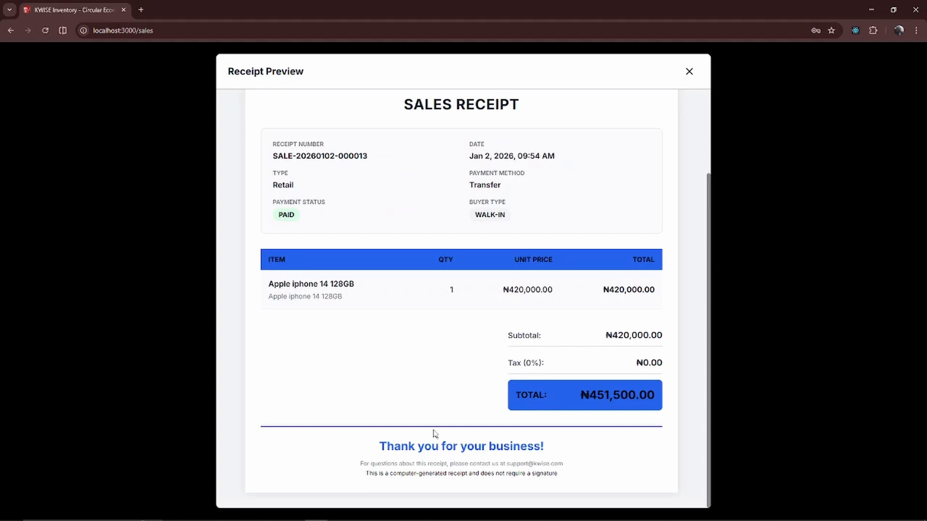
{"action": "scroll", "coordinate": [598, 251], "scroll_direction": "up", "scroll_amount": 3}
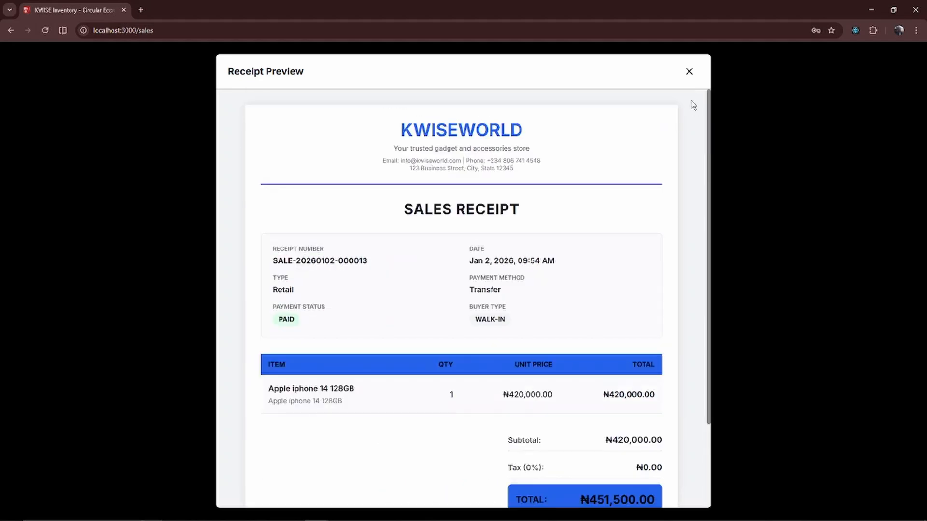
{"action": "left_click", "coordinate": [689, 72]}
{"action": "left_click", "coordinate": [630, 112]}
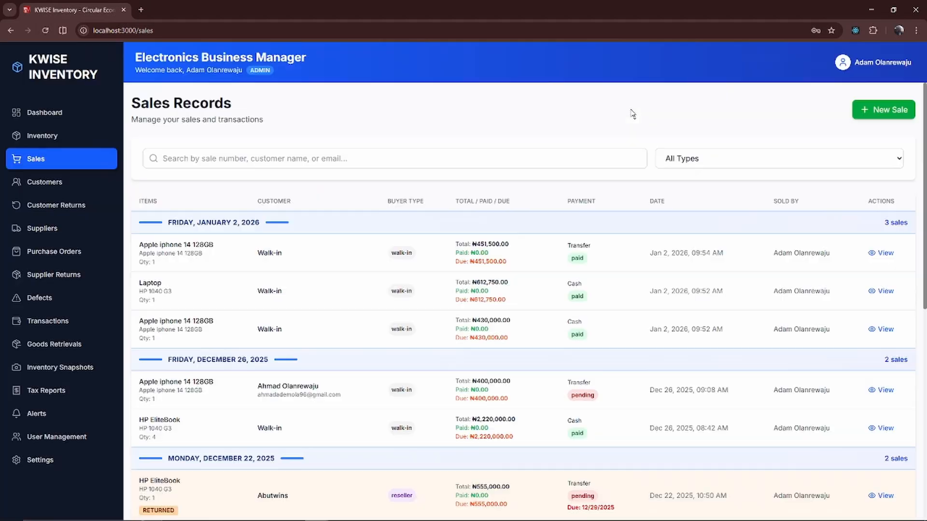
- Start a new sale and add the Apple iphone 14 128GB to the cart
{"action": "left_click", "coordinate": [899, 112]}
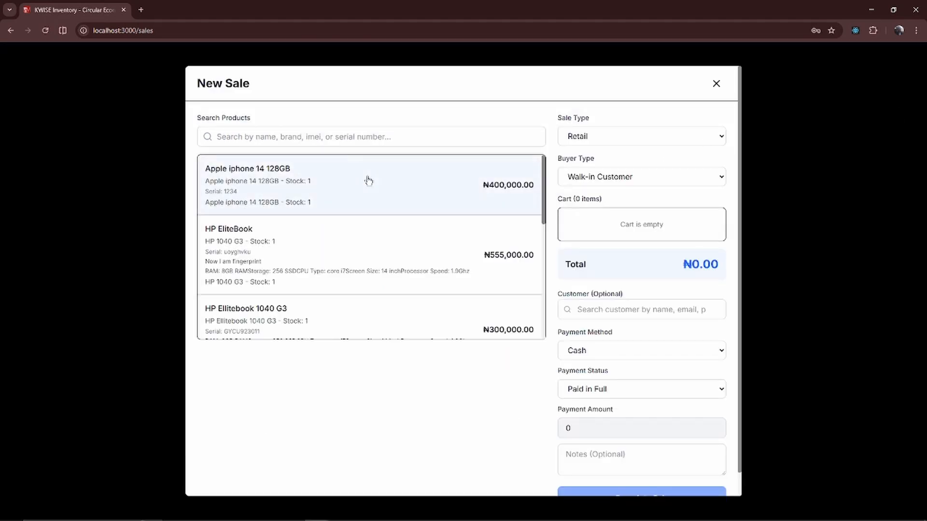
{"action": "left_click", "coordinate": [368, 180]}
- Add a new customer named test to the sale and complete the sale
{"action": "left_click", "coordinate": [627, 400]}
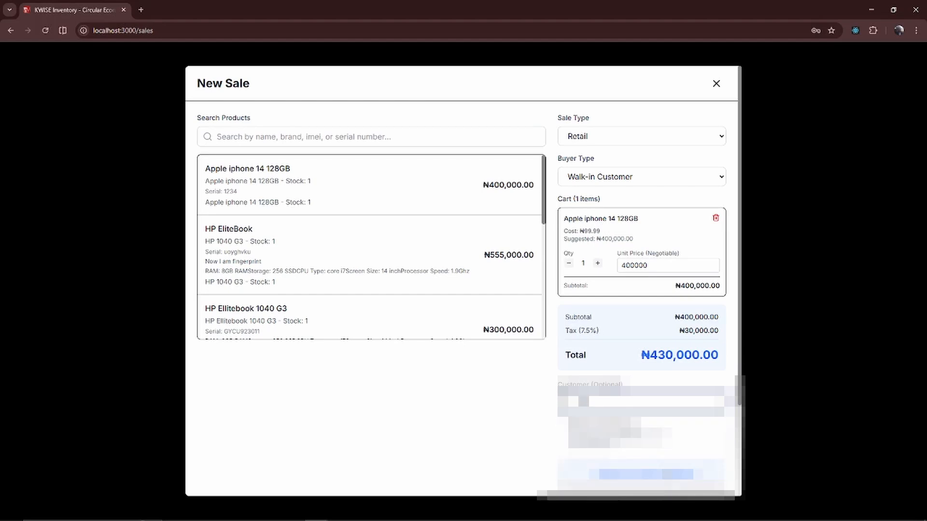
{"action": "left_click", "coordinate": [664, 472]}
{"action": "scroll", "coordinate": [623, 444], "scroll_direction": "down", "scroll_amount": 5}
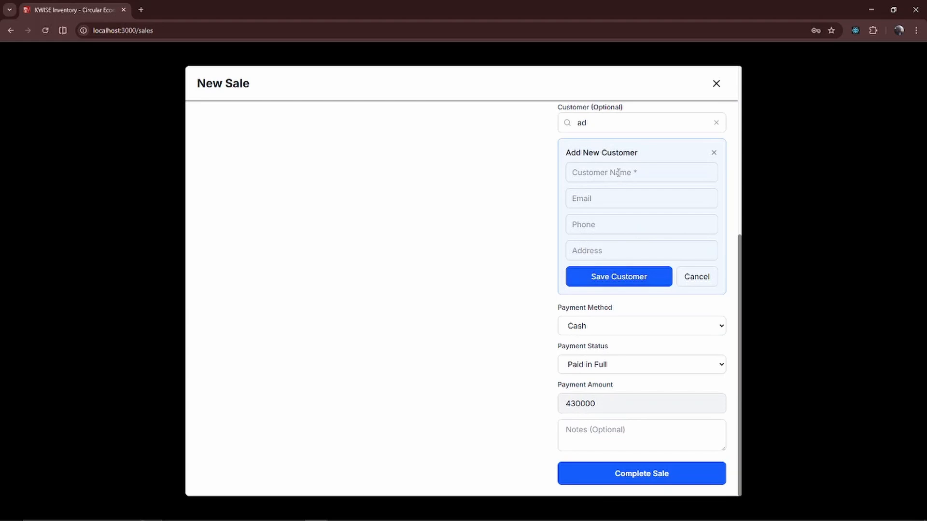
{"action": "left_click", "coordinate": [618, 172]}
{"action": "type", "text": "test"}
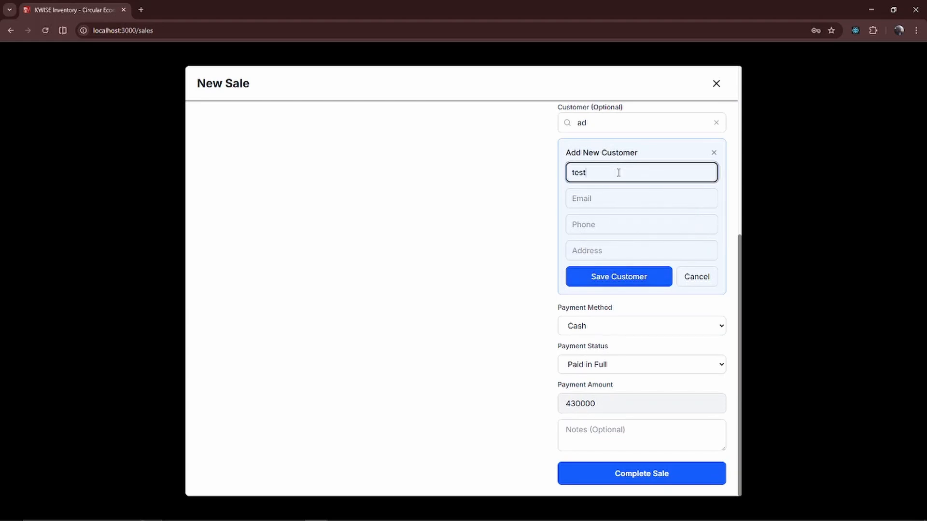
{"action": "left_click", "coordinate": [622, 284]}
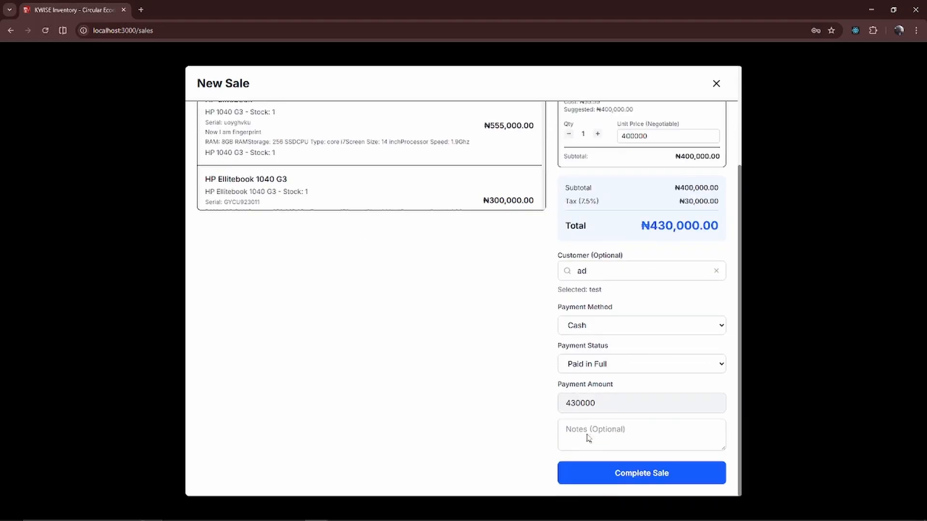
{"action": "left_click", "coordinate": [605, 469]}
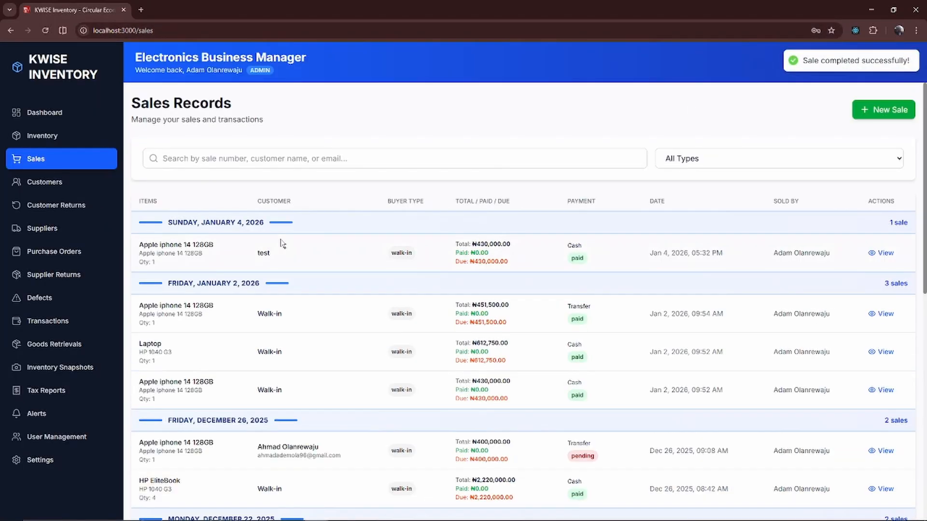
- Browse the customers and customer returns pages and inspect the new return form without saving
{"action": "left_click", "coordinate": [69, 186]}
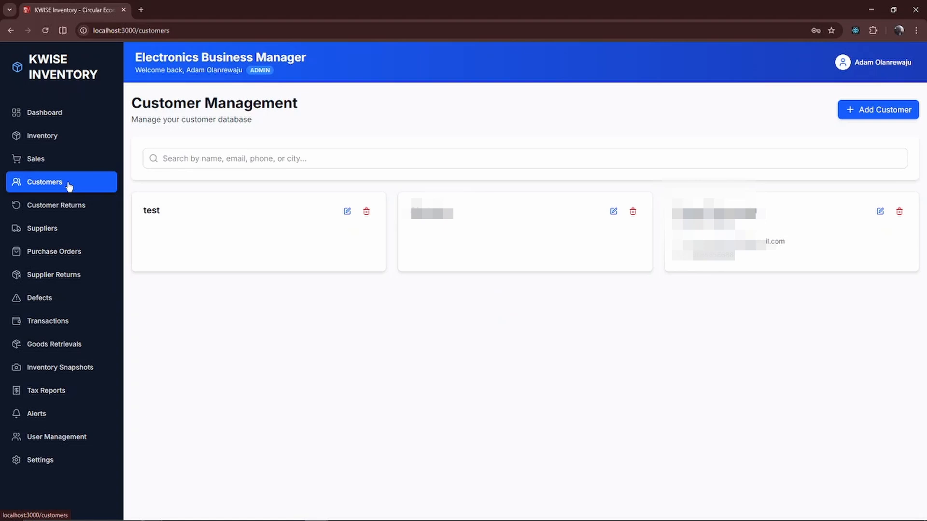
{"action": "left_click", "coordinate": [71, 208]}
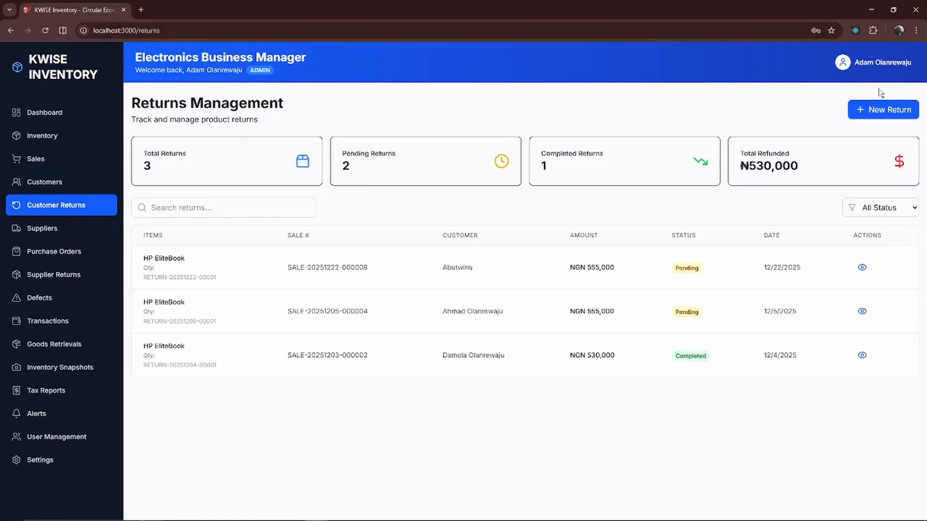
{"action": "left_click", "coordinate": [872, 110]}
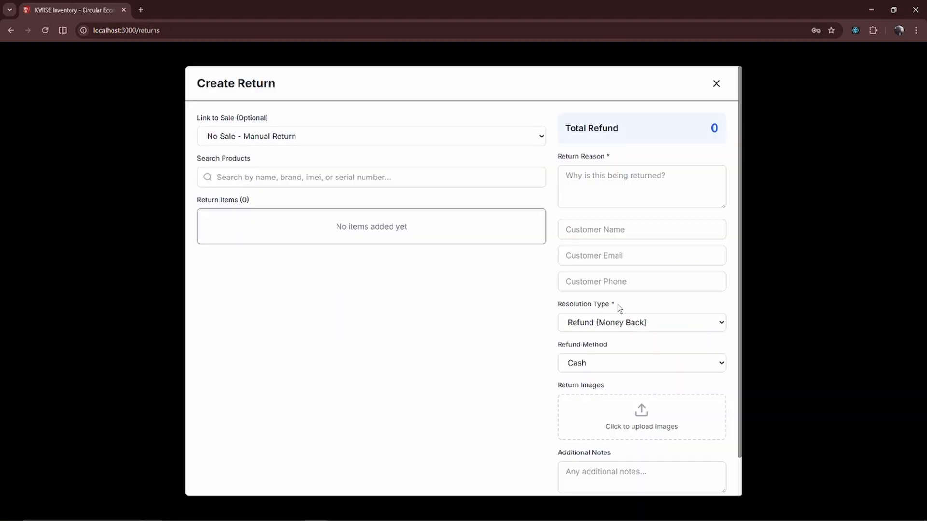
{"action": "scroll", "coordinate": [620, 309], "scroll_direction": "down", "scroll_amount": 1}
{"action": "scroll", "coordinate": [620, 309], "scroll_direction": "up", "scroll_amount": 1}
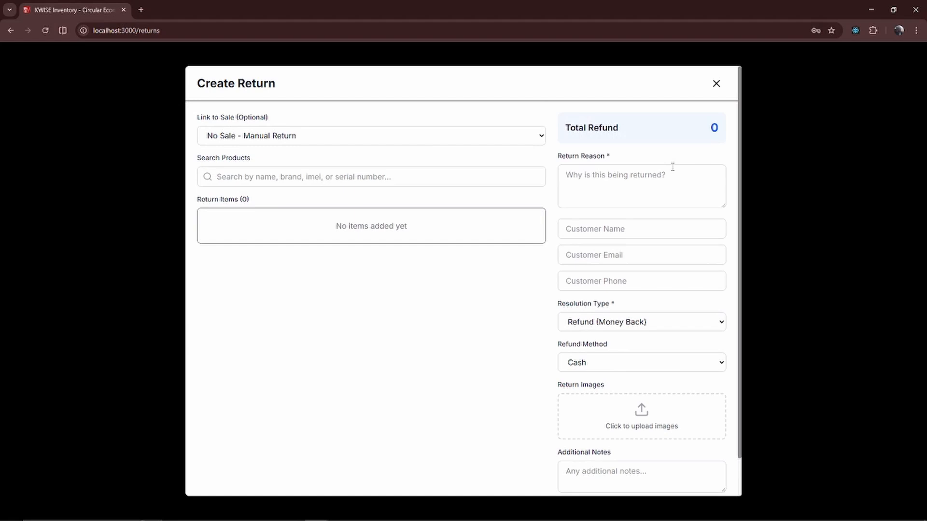
{"action": "left_click", "coordinate": [717, 86]}
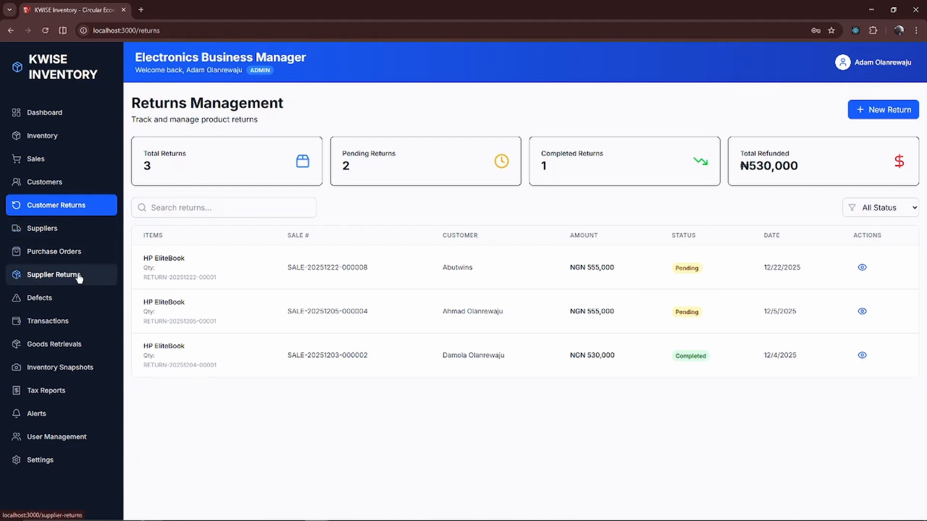
- Open the defects page, start a defect report in manual-entry mode and add one defective item
{"action": "left_click", "coordinate": [67, 302]}
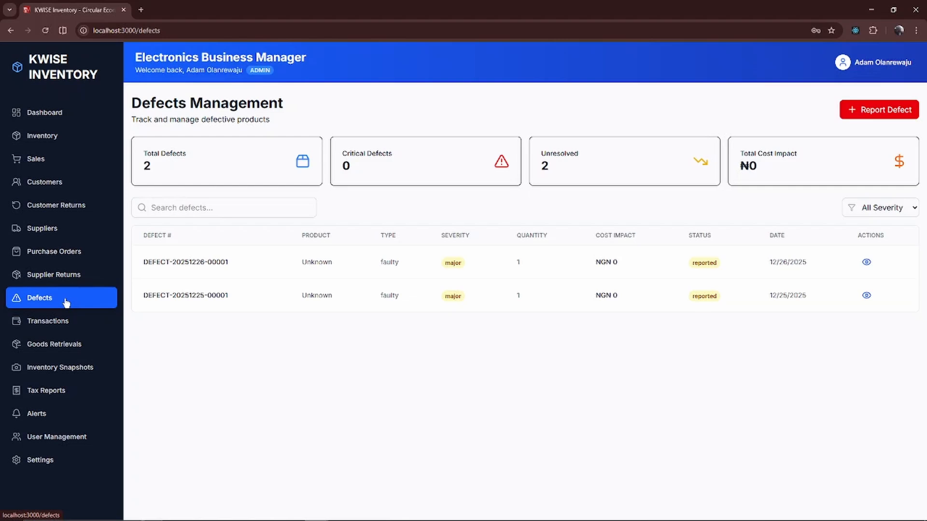
{"action": "left_click", "coordinate": [872, 109]}
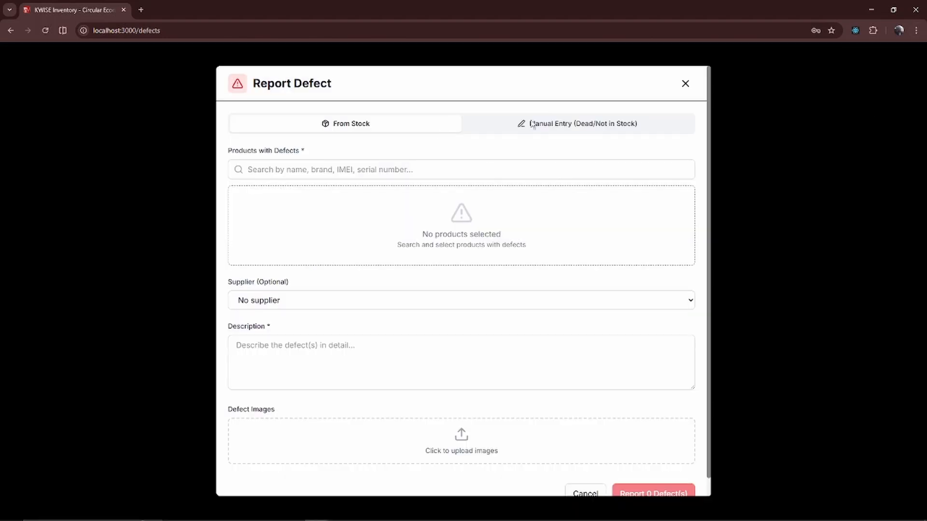
{"action": "left_click", "coordinate": [561, 124]}
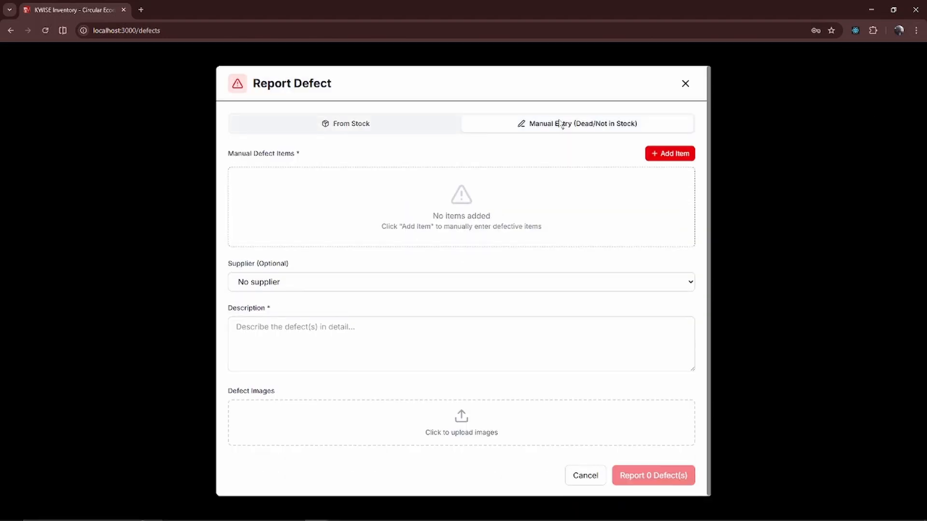
{"action": "left_click", "coordinate": [671, 154]}
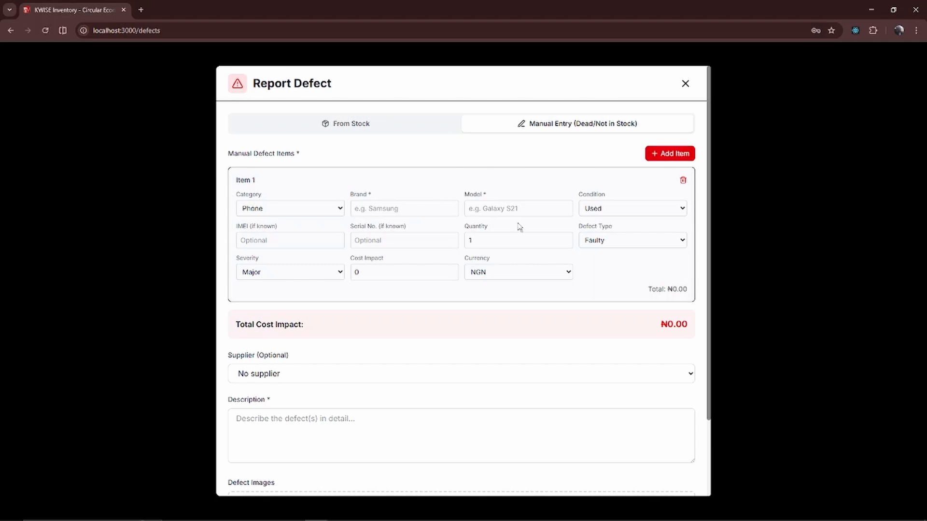
- Submit the manual defect report with the default item values
{"action": "left_click", "coordinate": [398, 126]}
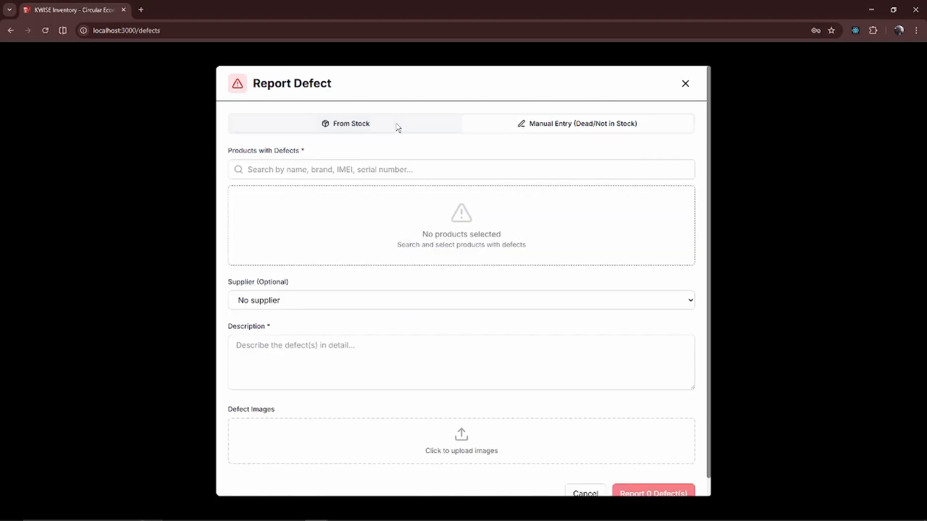
{"action": "left_click", "coordinate": [608, 121]}
{"action": "scroll", "coordinate": [562, 311], "scroll_direction": "down", "scroll_amount": 2}
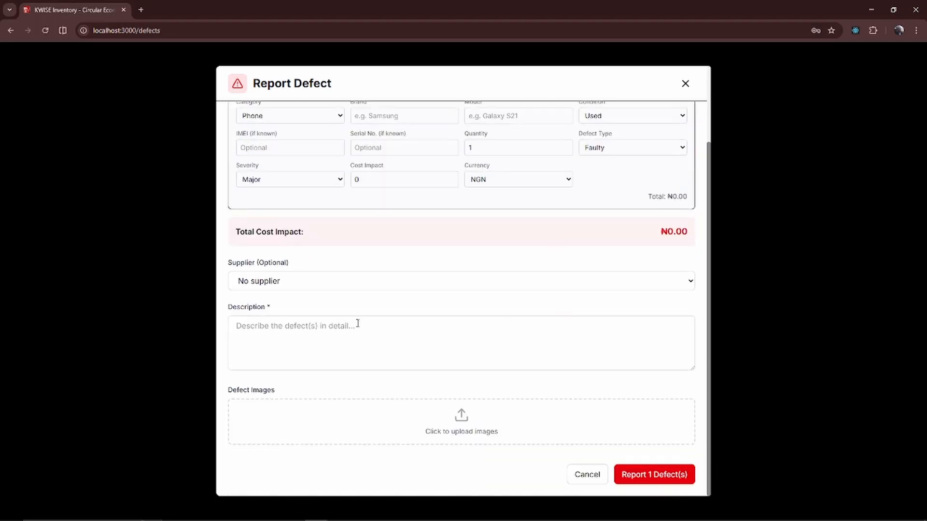
{"action": "left_click", "coordinate": [643, 478]}
{"action": "scroll", "coordinate": [482, 203], "scroll_direction": "up", "scroll_amount": 2}
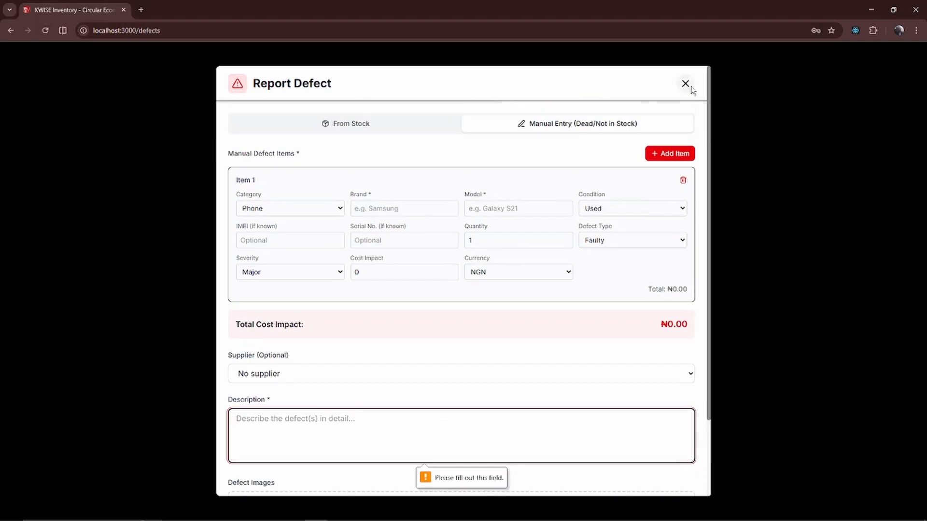
{"action": "left_click", "coordinate": [433, 211]}
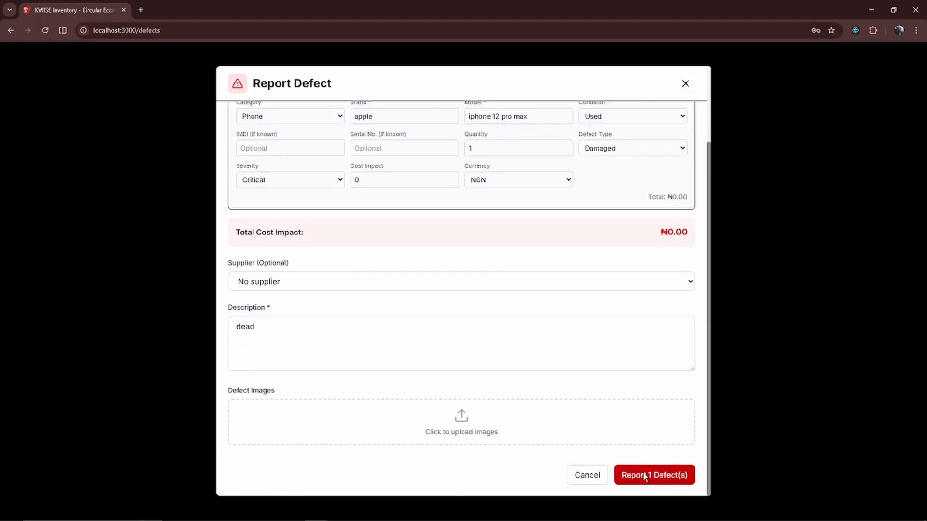
{"action": "left_click", "coordinate": [643, 475]}
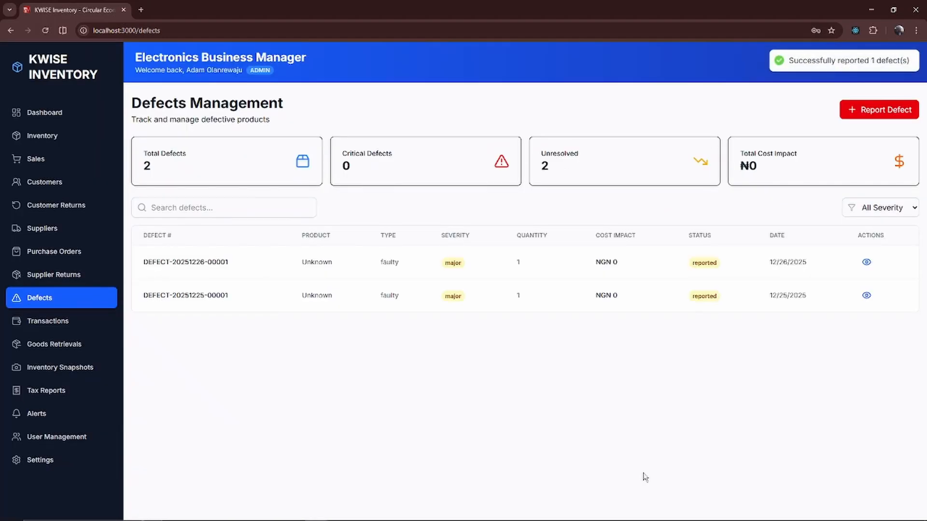
- Record a 20000 NGN service-fee earning described as top up in the transaction ledger
{"action": "left_click", "coordinate": [96, 326]}
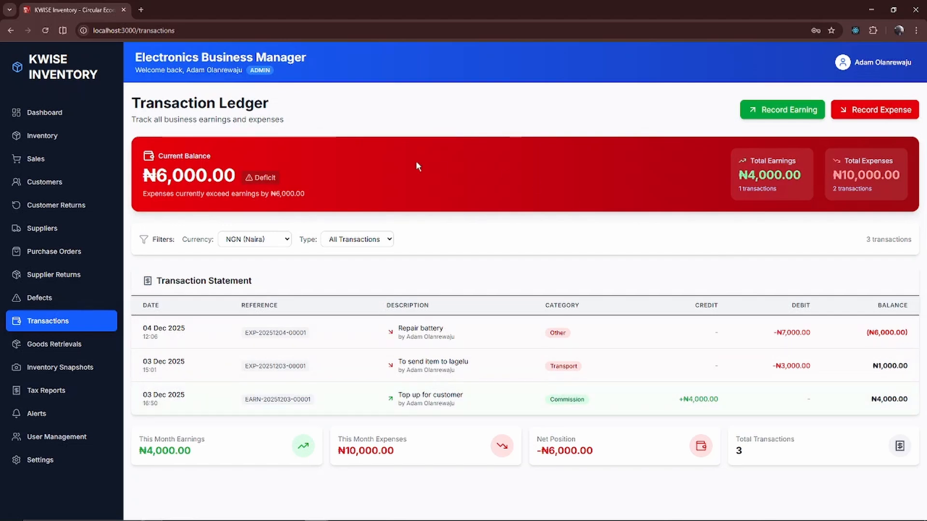
{"action": "left_click", "coordinate": [808, 115]}
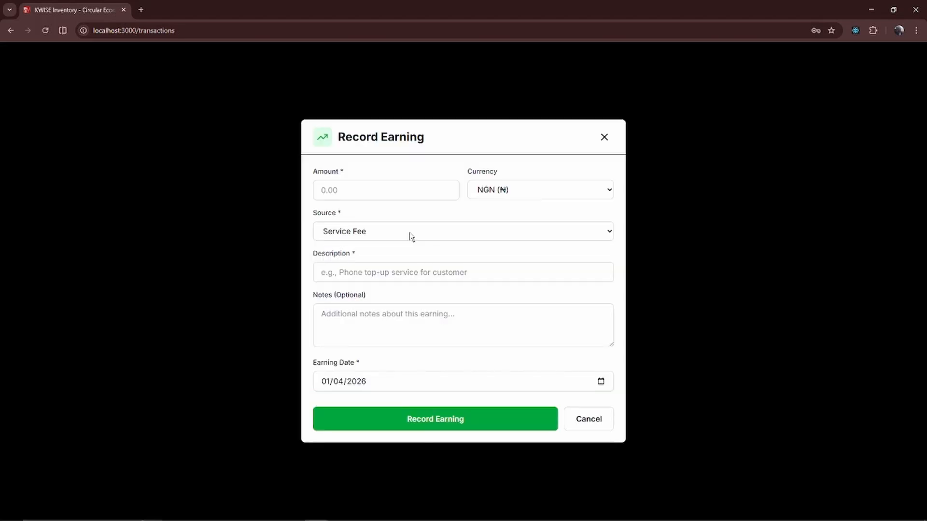
{"action": "left_click", "coordinate": [370, 192]}
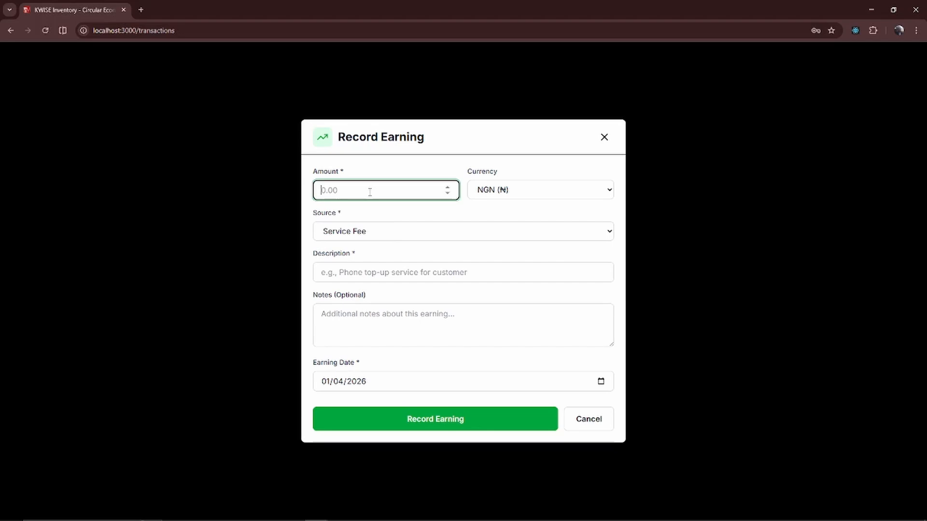
{"action": "type", "text": "20000"}
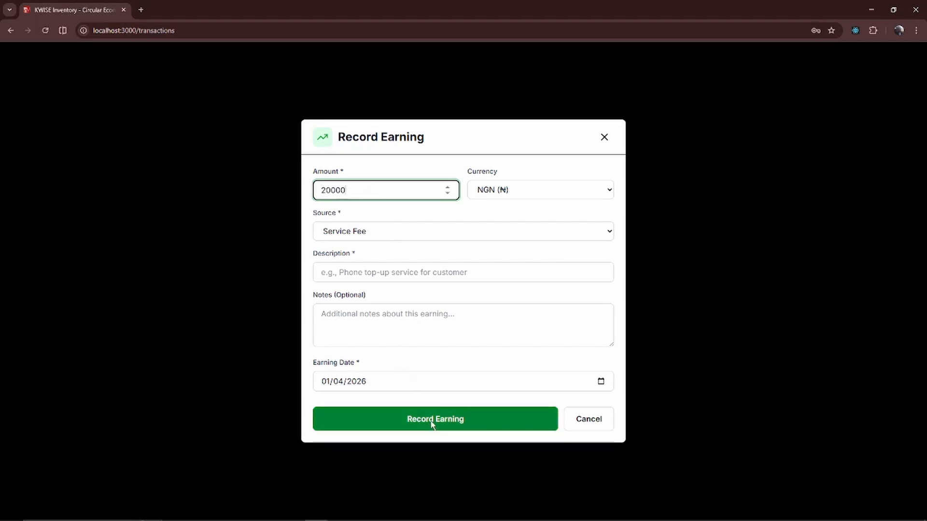
{"action": "left_click", "coordinate": [432, 423]}
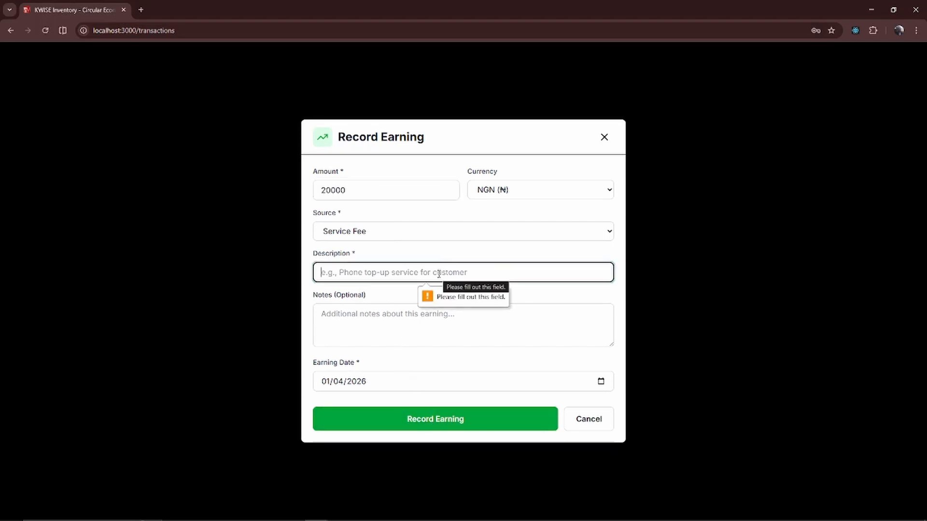
{"action": "type", "text": "top"}
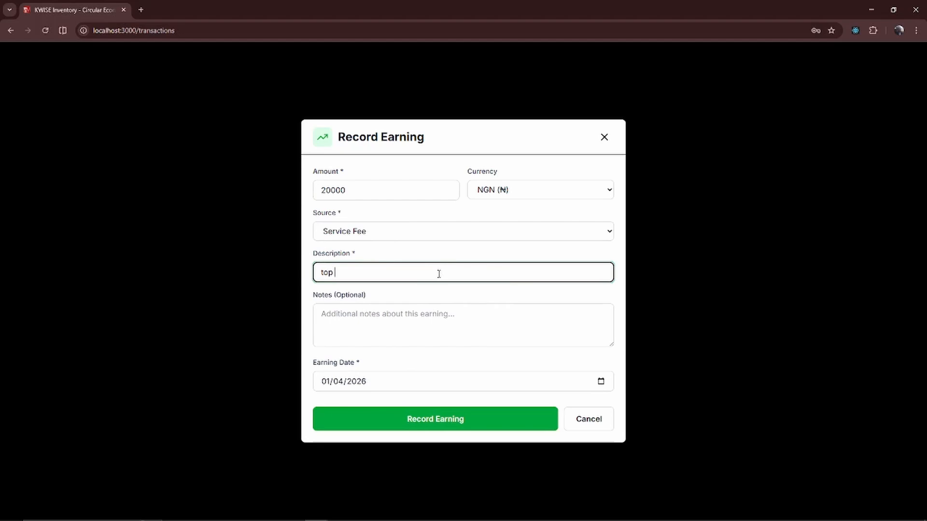
{"action": "type", "text": " up"}
{"action": "left_click", "coordinate": [448, 425]}
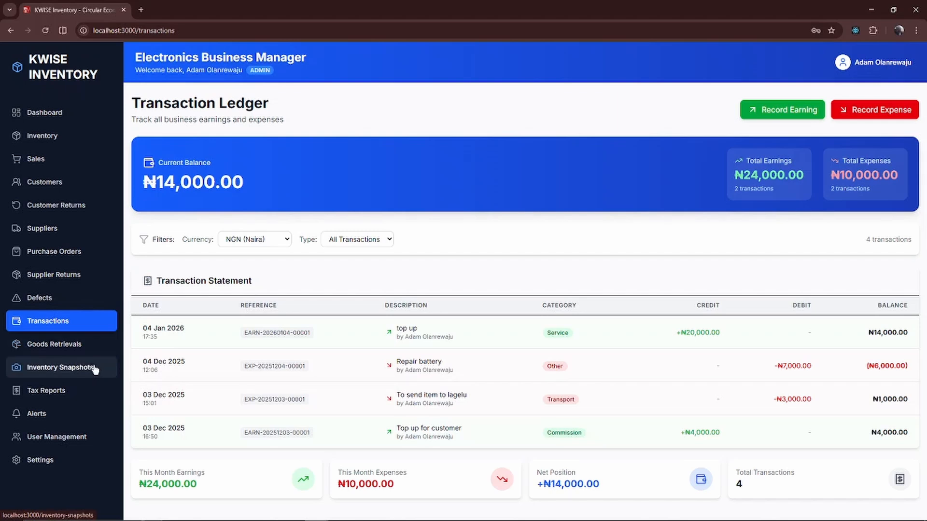
- Open the tax reports page and review its summaries
{"action": "left_click", "coordinate": [87, 391]}
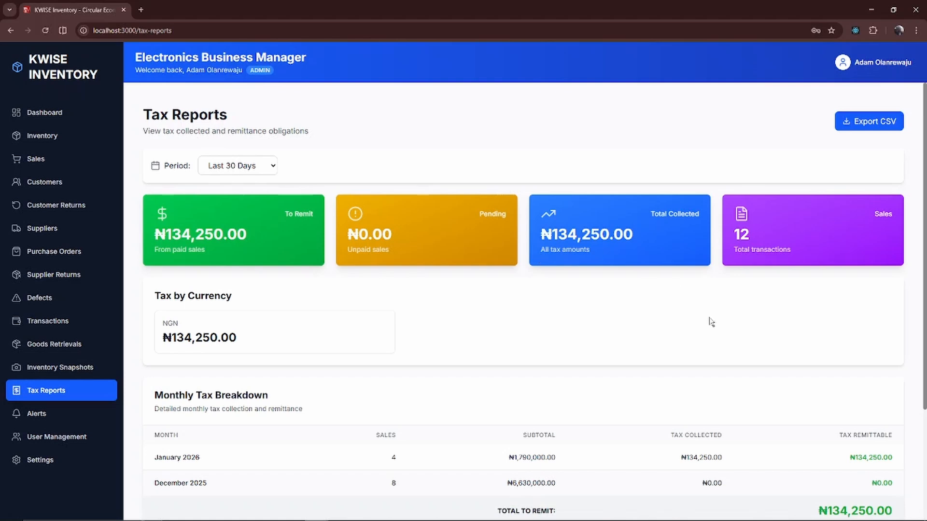
{"action": "scroll", "coordinate": [710, 321], "scroll_direction": "down", "scroll_amount": 3}
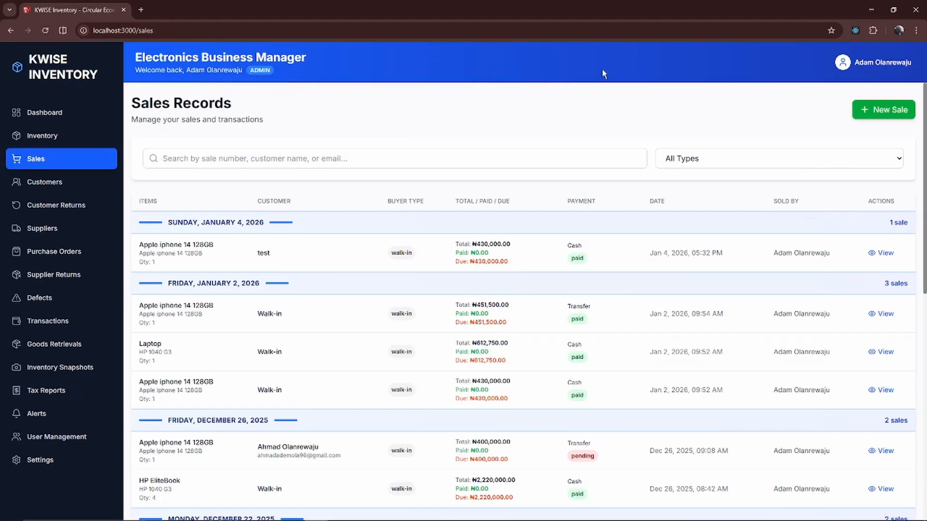
- Start a new sale, add the HP 1040 G3 Laptop to the cart and complete the sale
{"action": "left_click", "coordinate": [882, 112]}
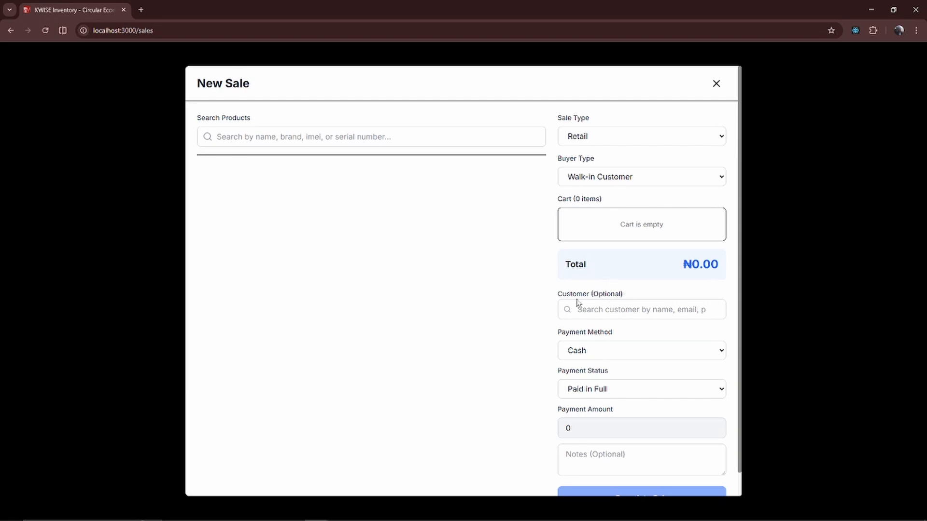
{"action": "scroll", "coordinate": [474, 280], "scroll_direction": "down", "scroll_amount": 5}
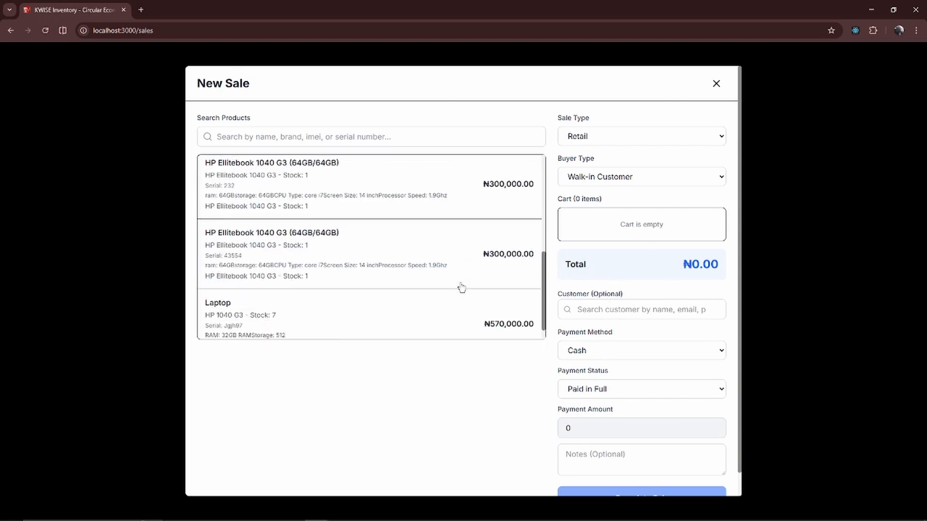
{"action": "left_click", "coordinate": [397, 300]}
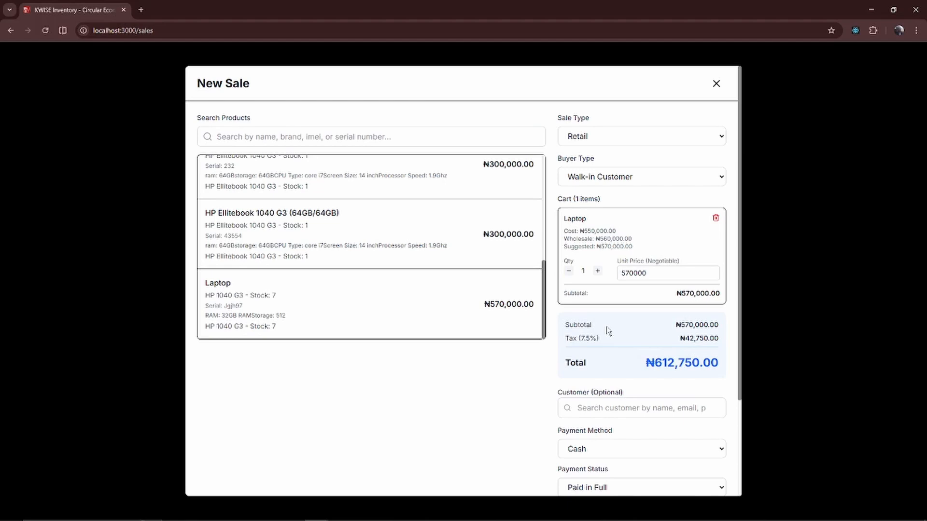
{"action": "scroll", "coordinate": [608, 331], "scroll_direction": "down", "scroll_amount": 3}
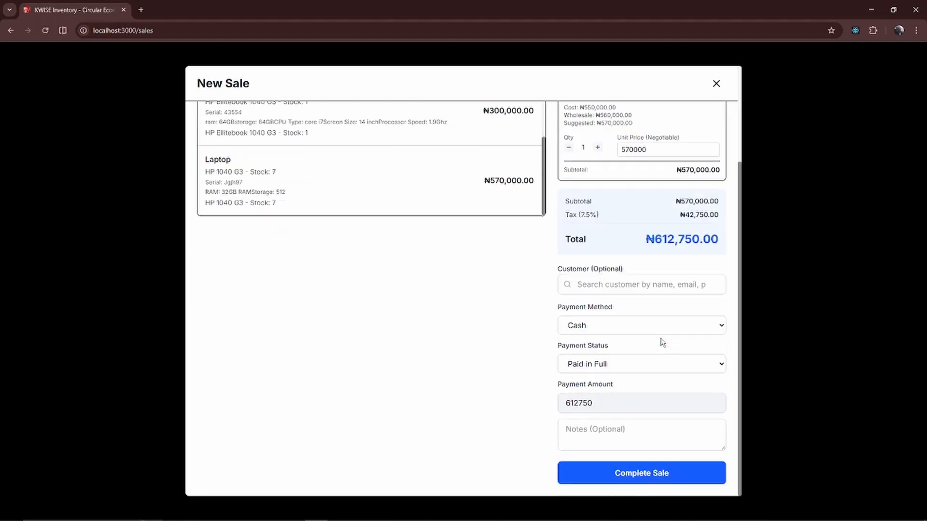
{"action": "left_click", "coordinate": [641, 474]}
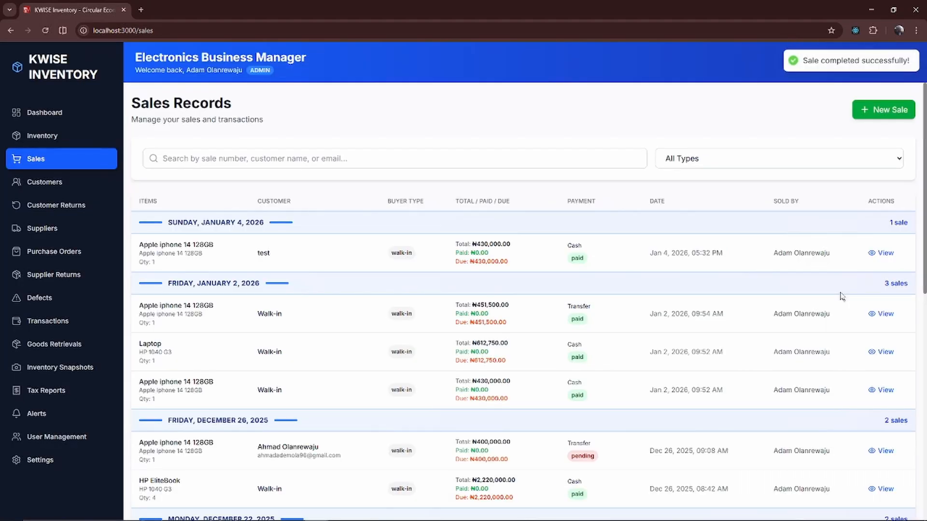
- Review the updated tax reports and the reporting period options
{"action": "left_click", "coordinate": [79, 394]}
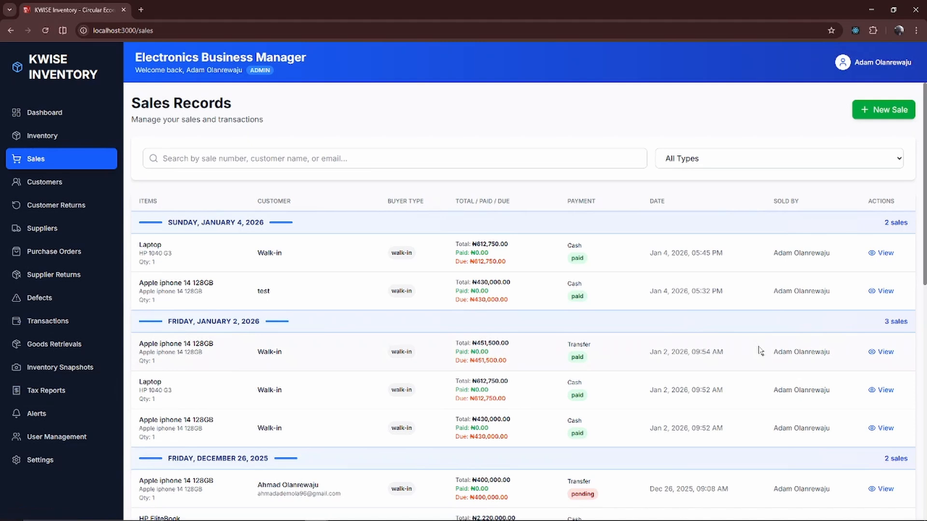
{"action": "scroll", "coordinate": [683, 335], "scroll_direction": "down", "scroll_amount": 4}
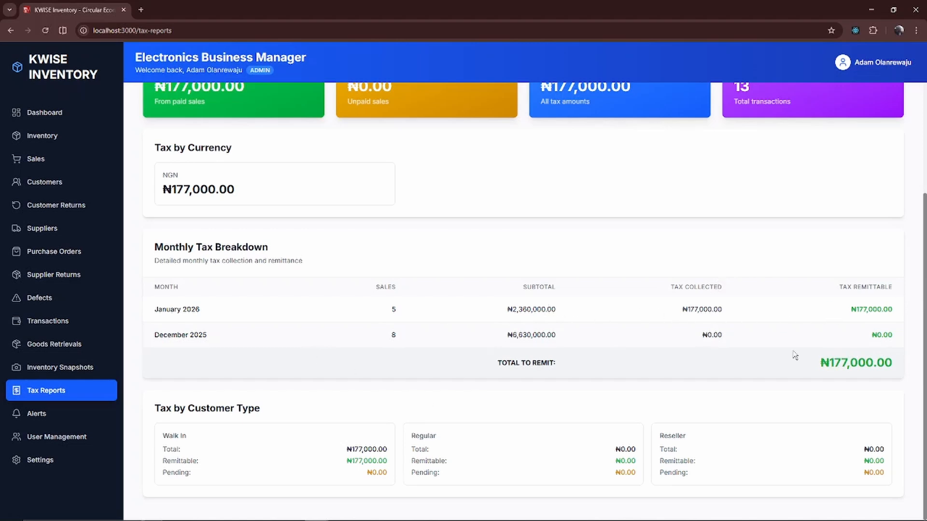
{"action": "scroll", "coordinate": [812, 353], "scroll_direction": "up", "scroll_amount": 3}
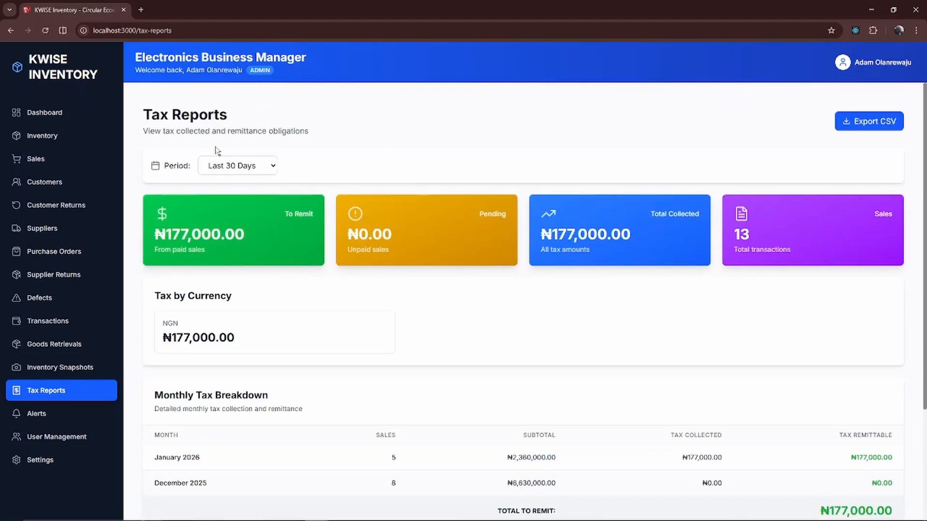
{"action": "left_click", "coordinate": [247, 160]}
{"action": "left_click", "coordinate": [247, 161]}
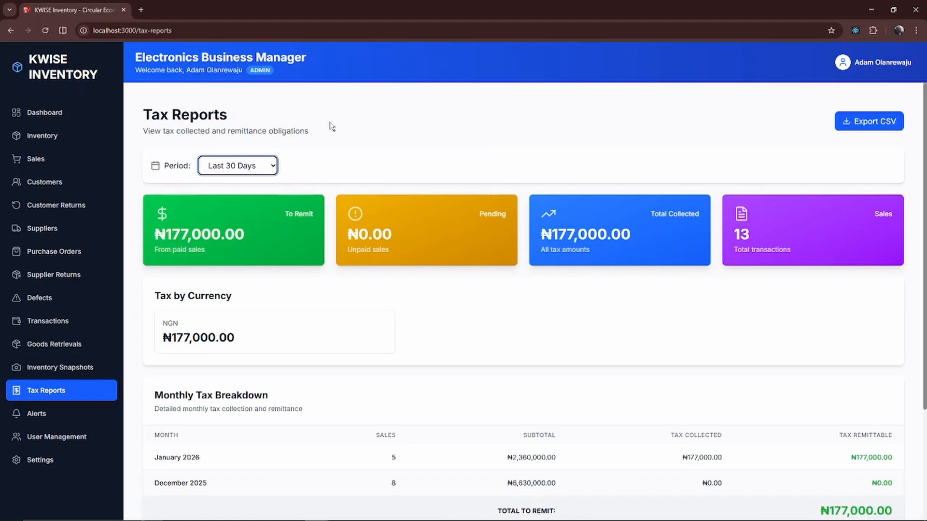
- Return to the dashboard
{"action": "left_click", "coordinate": [47, 113]}
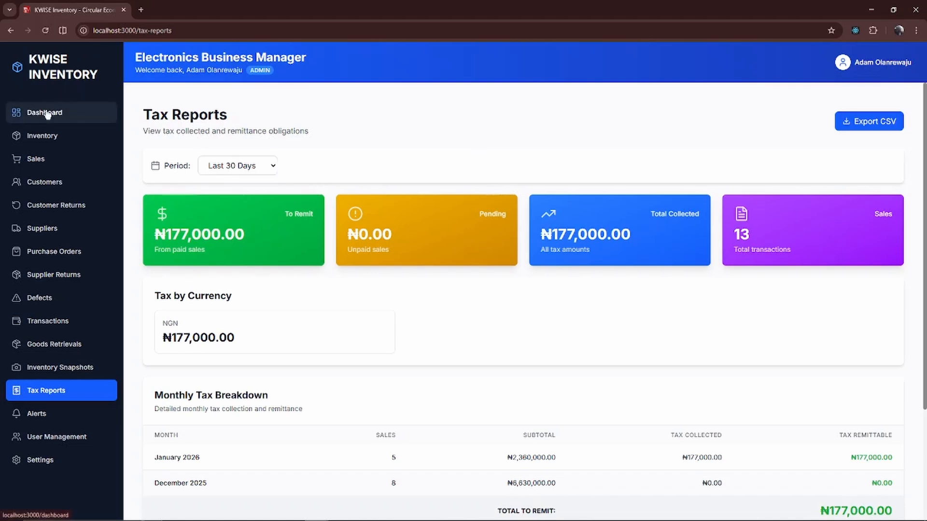